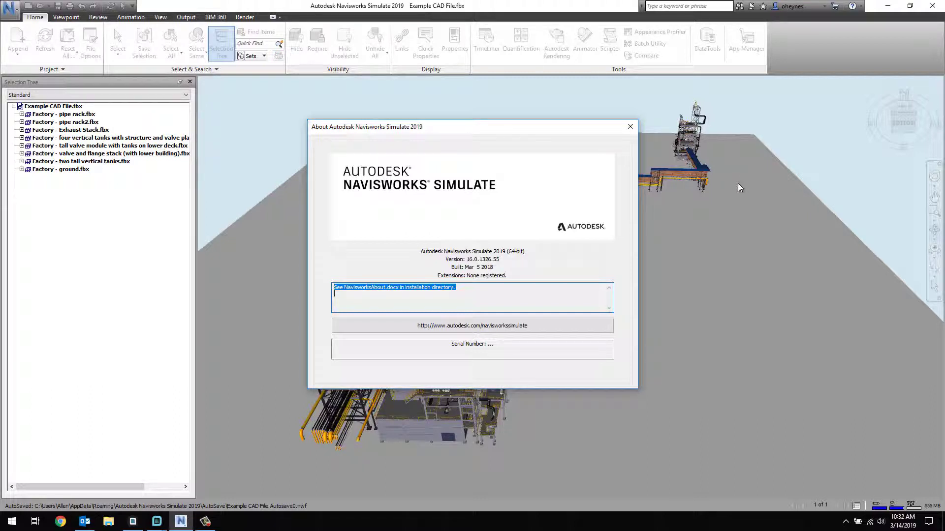
Step: Dismiss the About window and select the whole Example CAD File.fbx model, including all its factory components
click(630, 127)
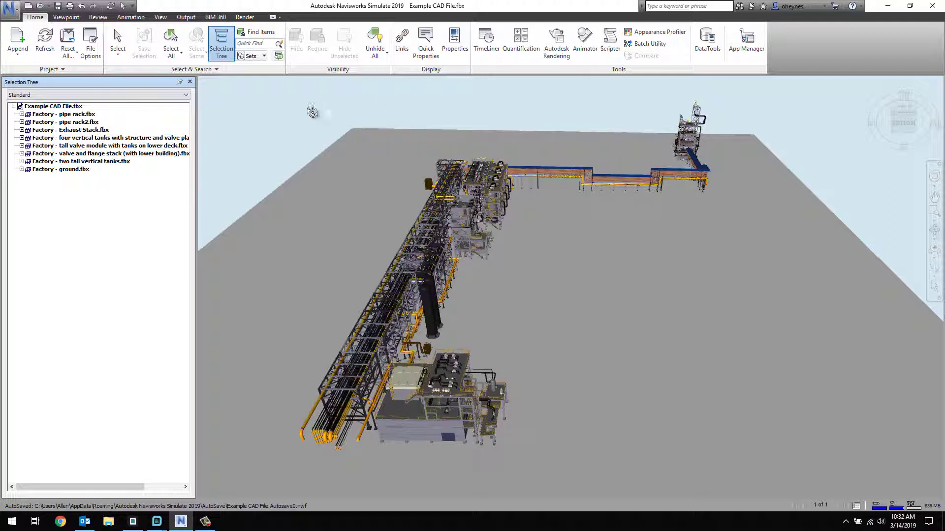
click(89, 114)
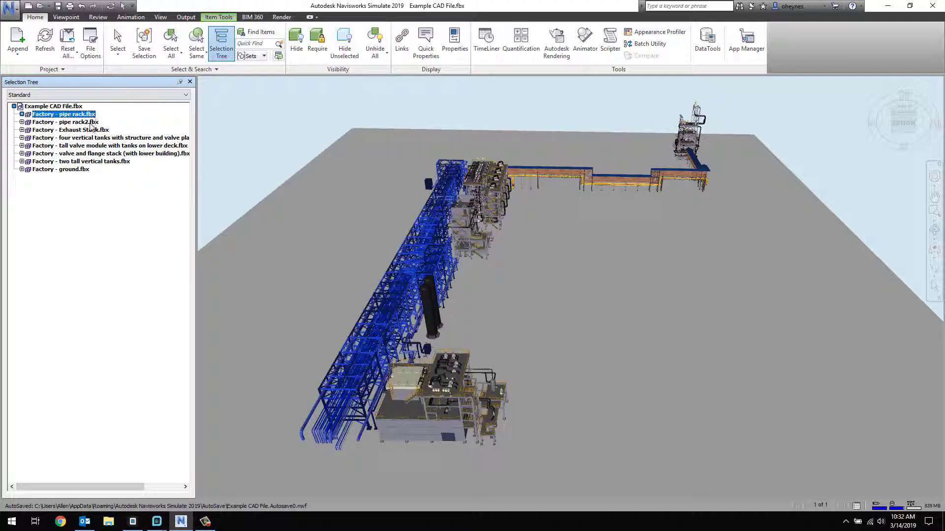
click(91, 122)
click(81, 145)
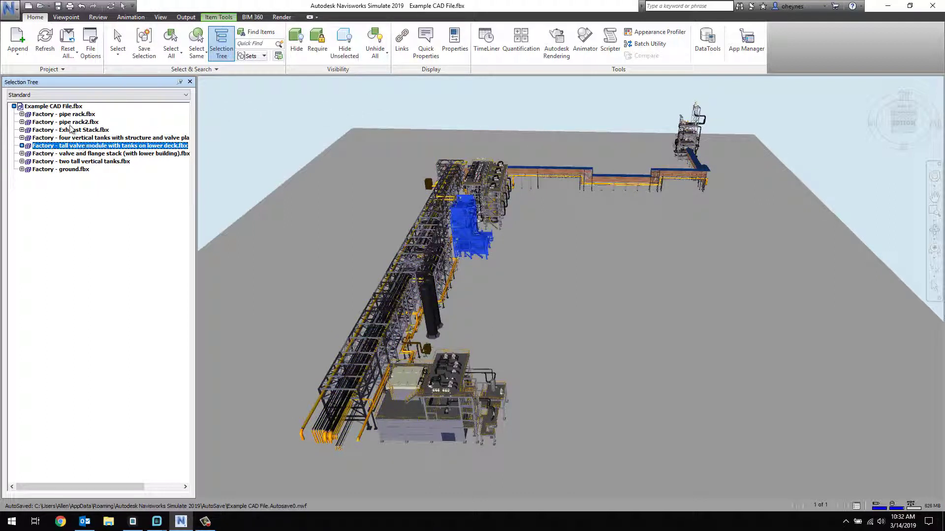
click(74, 107)
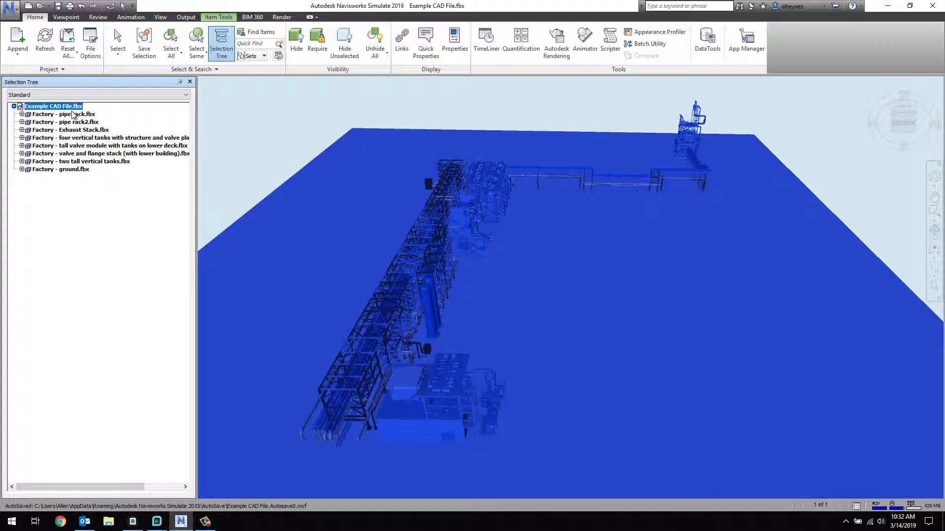
Step: Export the model as a 3D DWF file named Example CAD File in the Navisworks Export Video folder
click(10, 14)
mouse_move(23, 126)
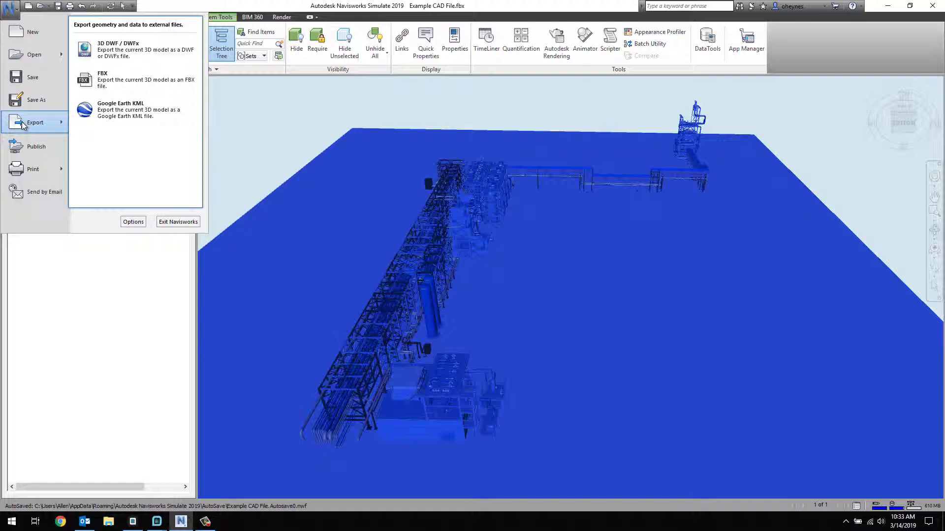
click(137, 50)
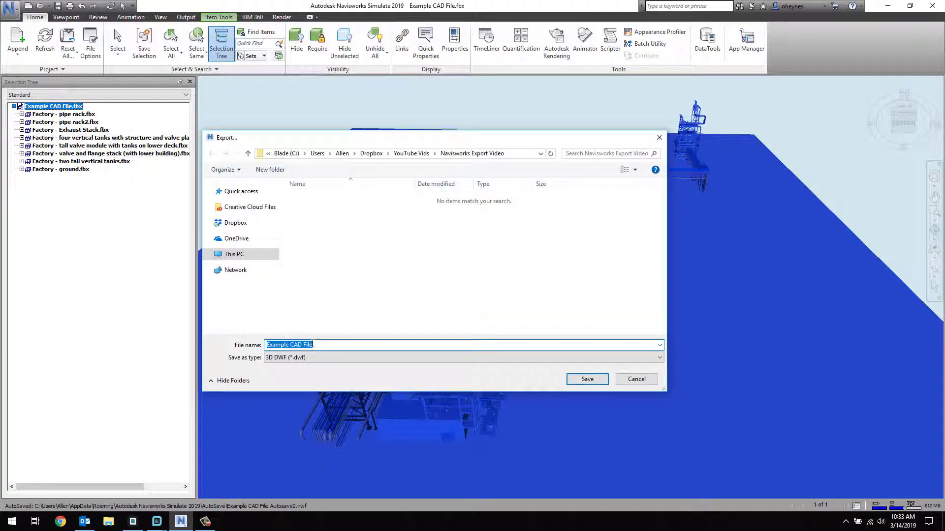
click(594, 383)
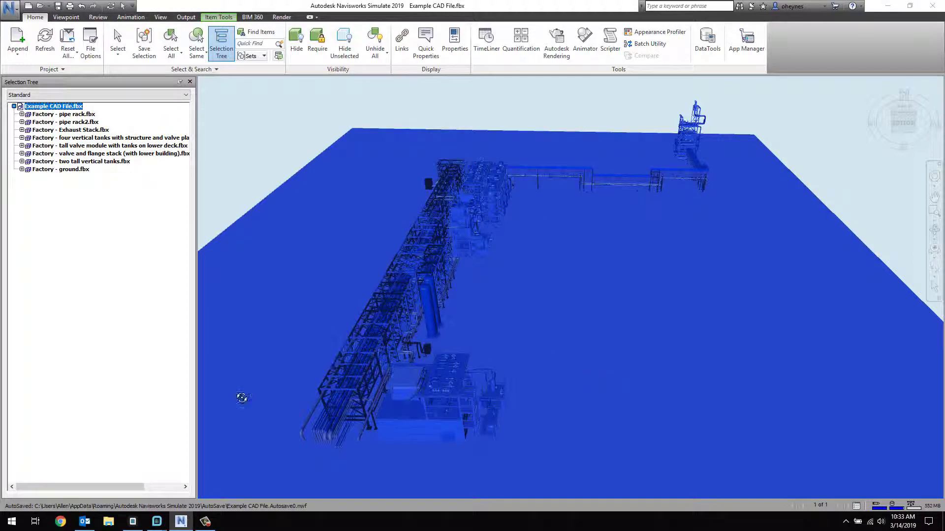
Step: Switch to Detect3D and dismiss its About window
mouse_move(132, 522)
click(141, 500)
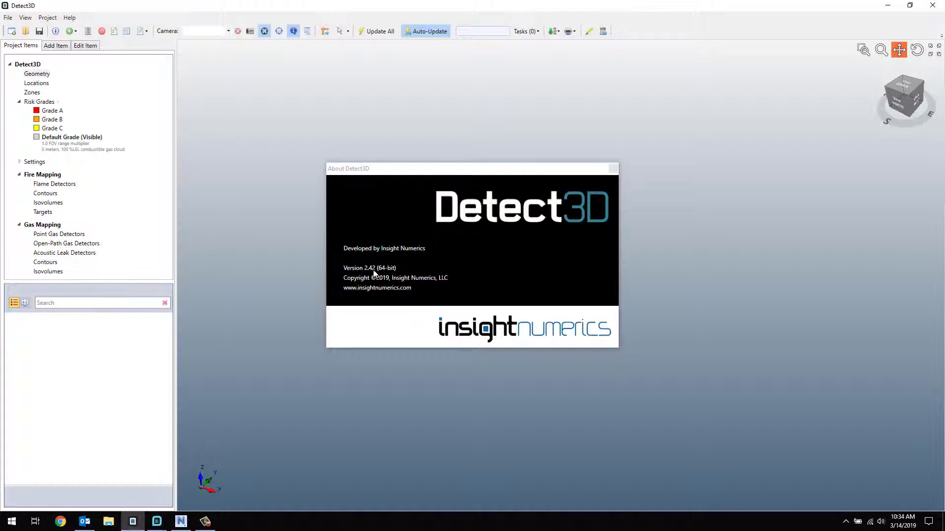
click(535, 175)
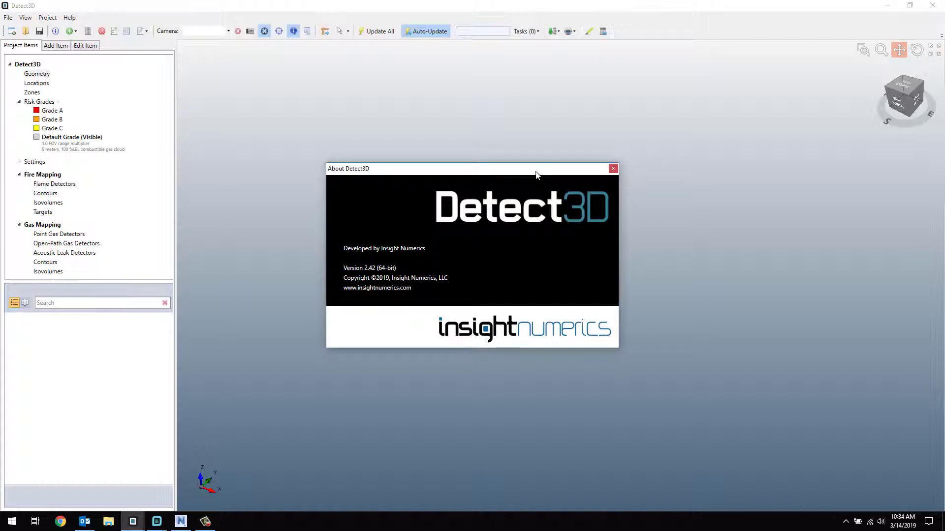
click(612, 169)
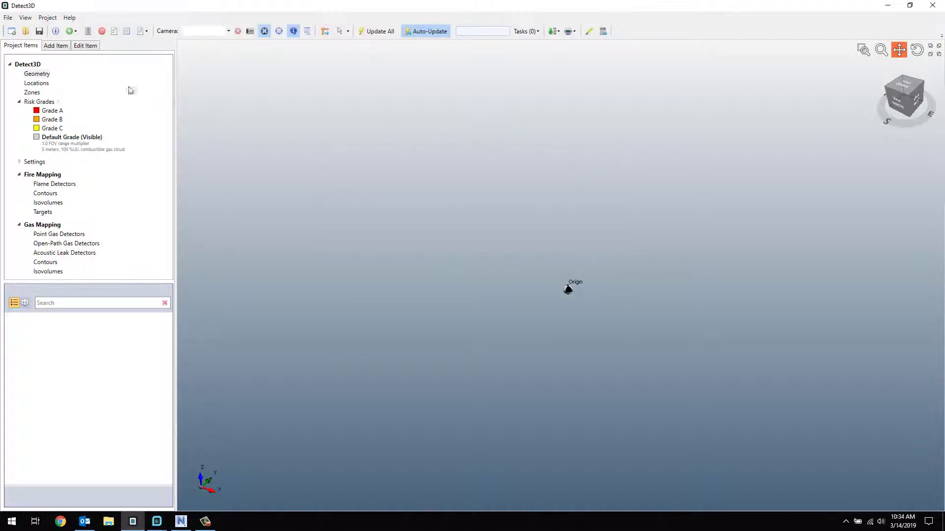
Step: Import Example CAD File.dwf as 3D CAD geometry in meters, with Medium (10 mm) maximum chord error and no cropping
click(41, 75)
right_click(41, 77)
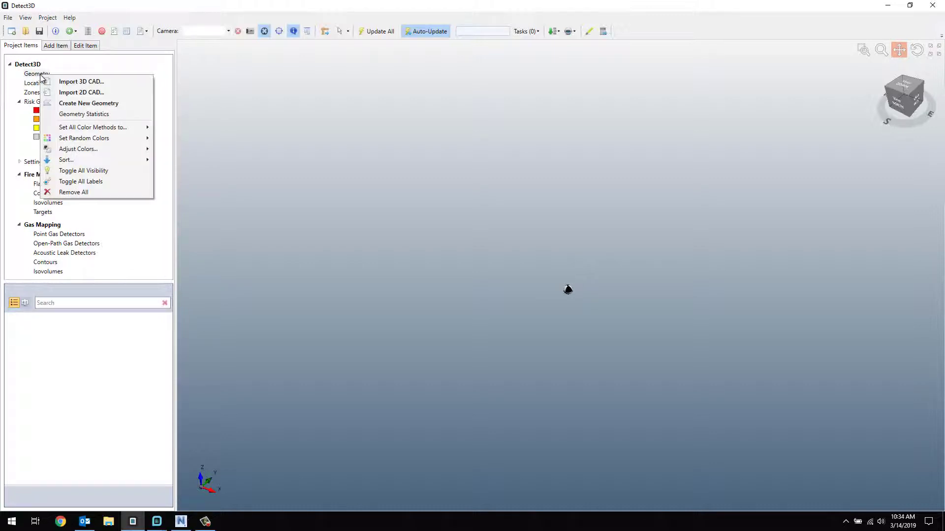
click(98, 83)
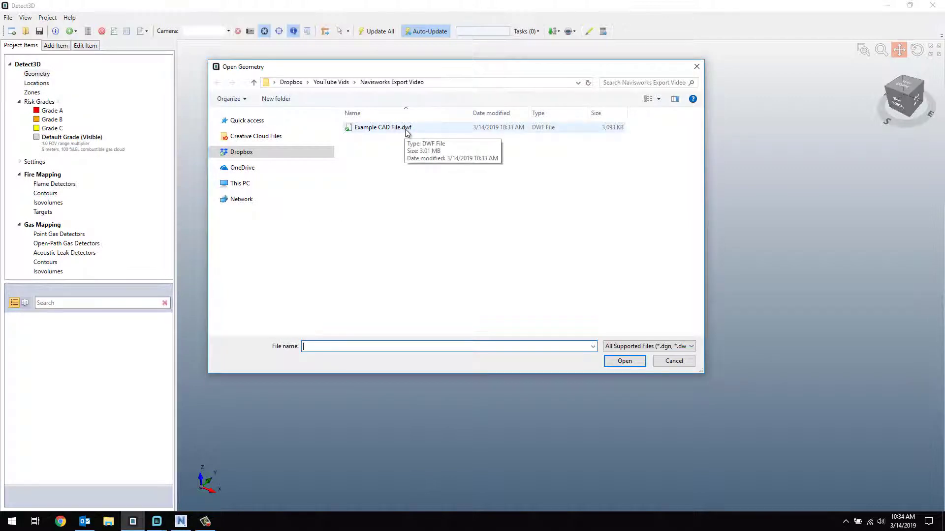
click(407, 130)
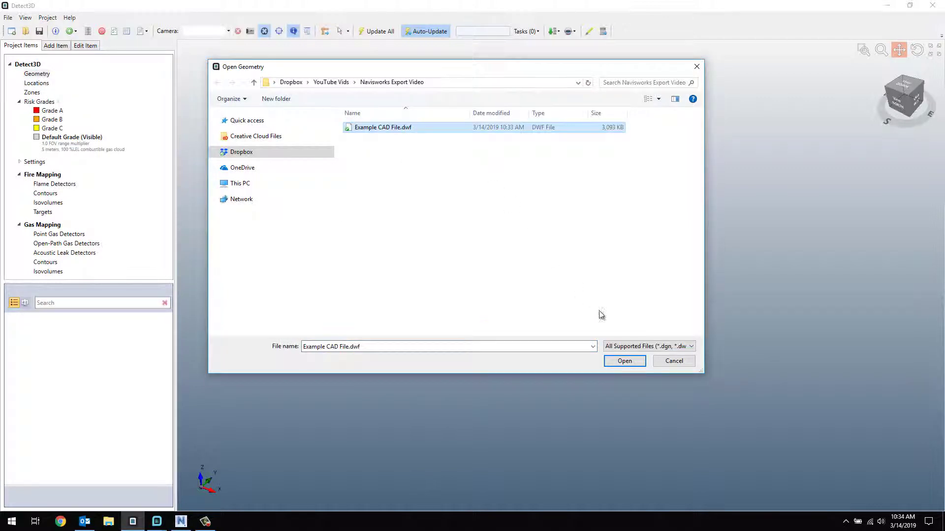
click(625, 362)
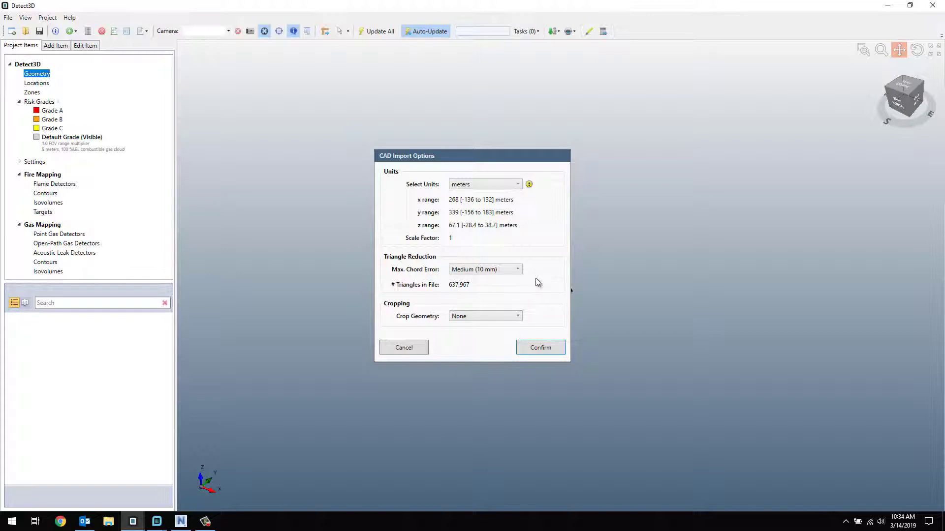
click(541, 347)
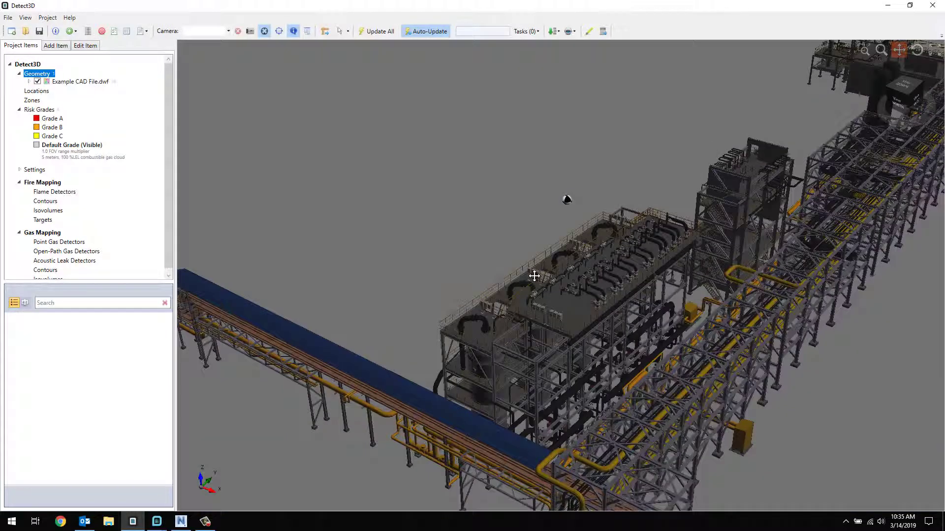
scroll(534, 276, down, 10)
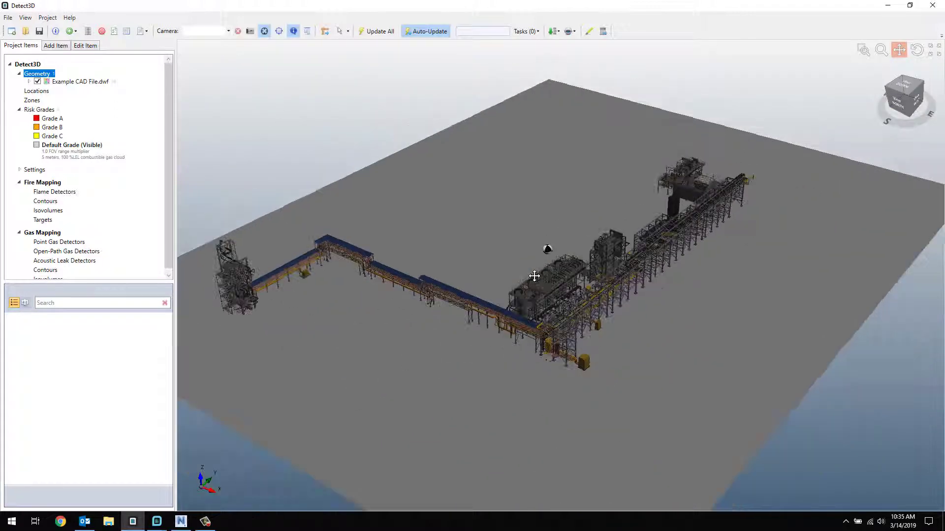
drag(515, 268, 530, 277)
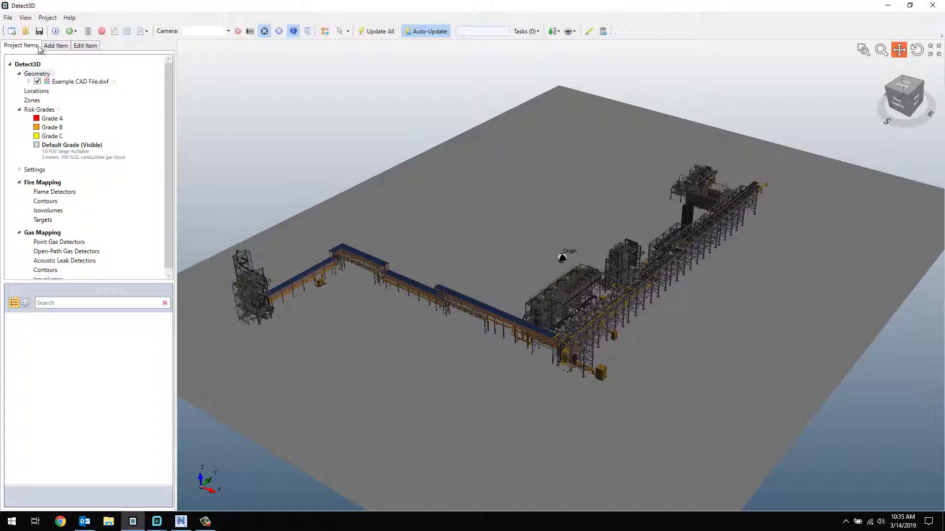
Step: Save the Detect3D project as Example CAD in the Navisworks Export Video folder
click(8, 17)
click(35, 85)
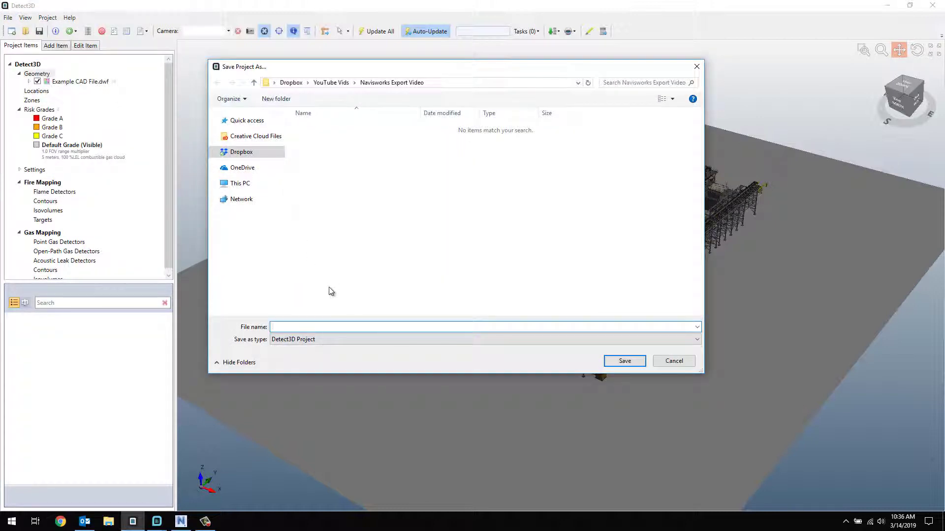
text(Example CAD)
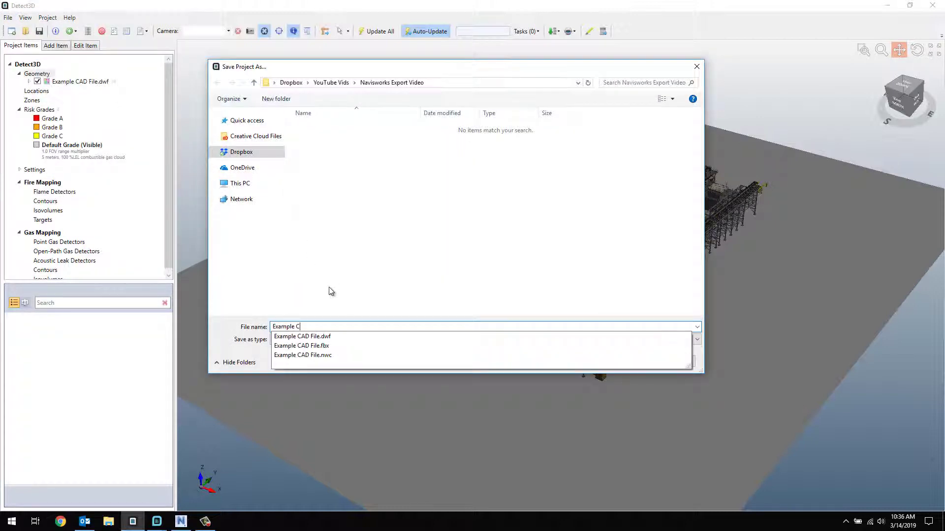
click(405, 304)
click(624, 362)
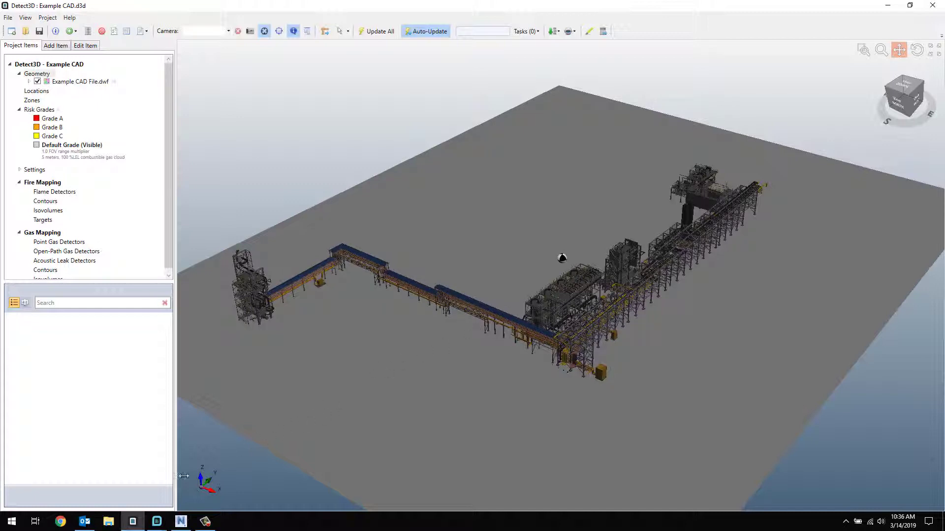
Step: Switch to in:Flux and dismiss its About window
mouse_move(157, 521)
click(139, 492)
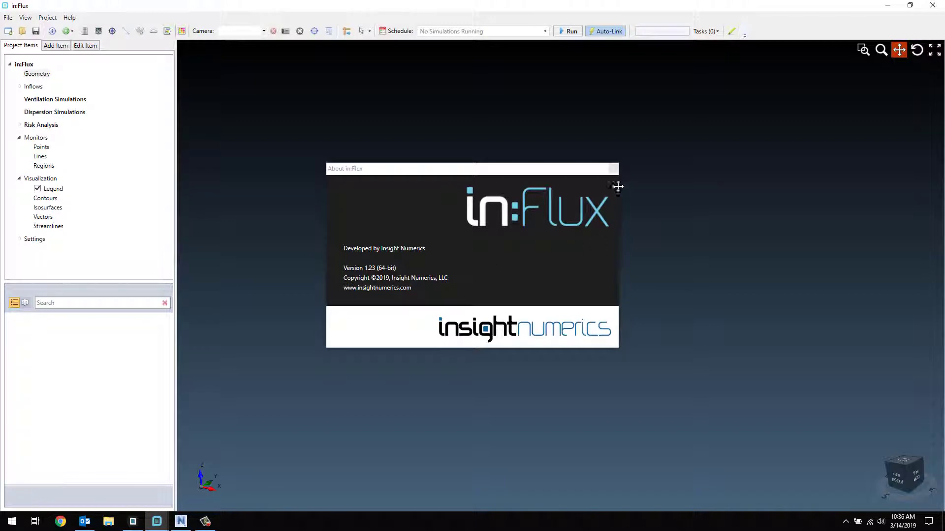
click(612, 168)
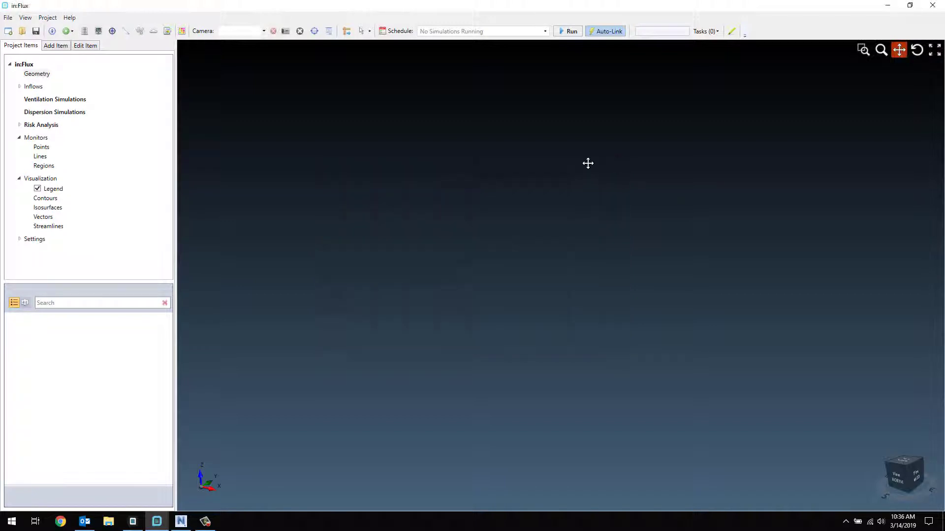
Step: Import the 3D CAD geometry from the saved Detect3D project file Example CAD
right_click(42, 75)
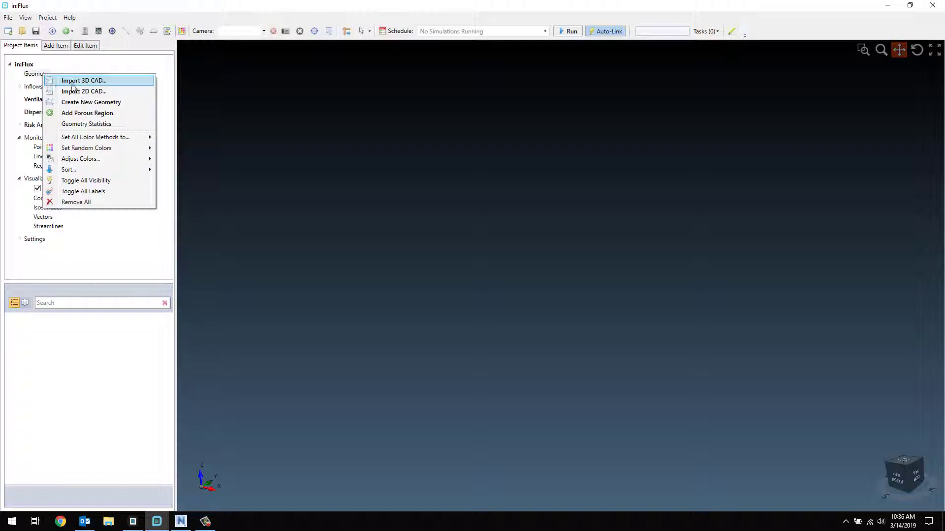
click(98, 81)
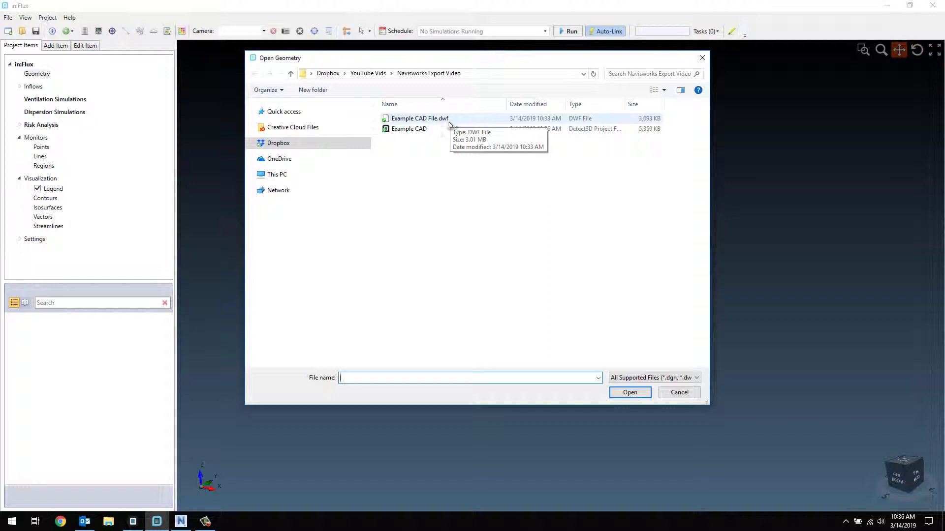
click(419, 130)
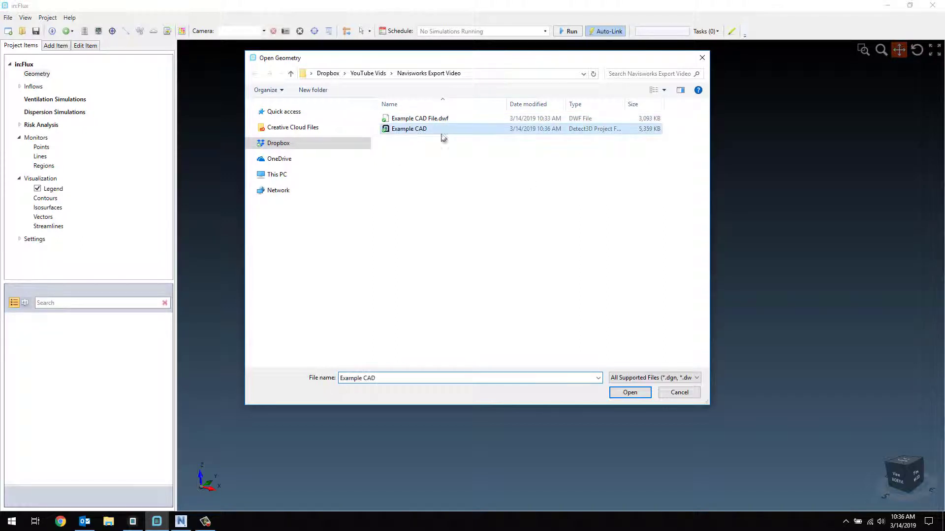
click(630, 393)
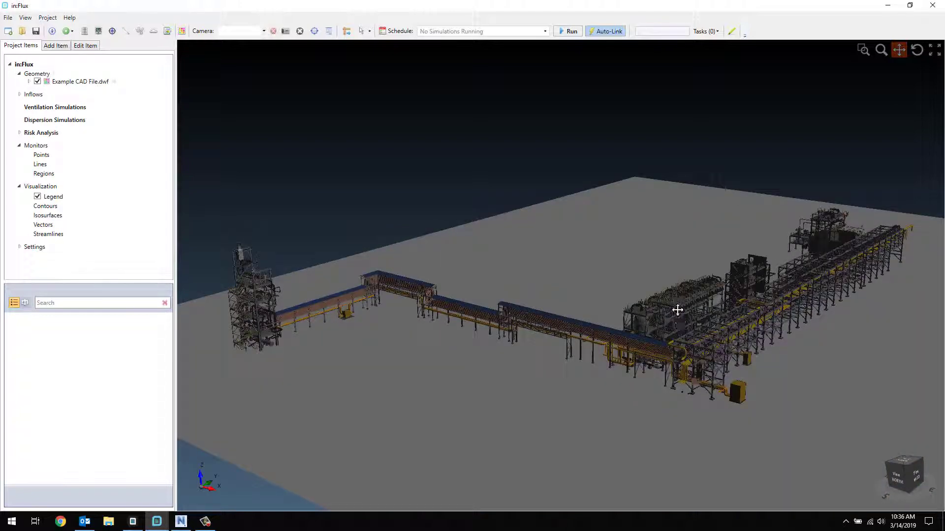
mouse_move(674, 312)
middle_down()
mouse_move(686, 371)
mouse_move(686, 321)
middle_up()
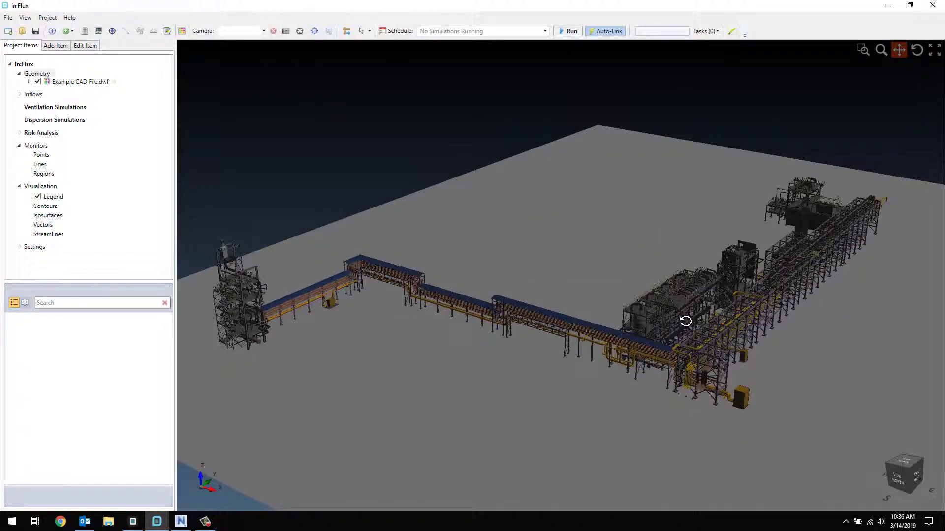
scroll(712, 308, down, 2)
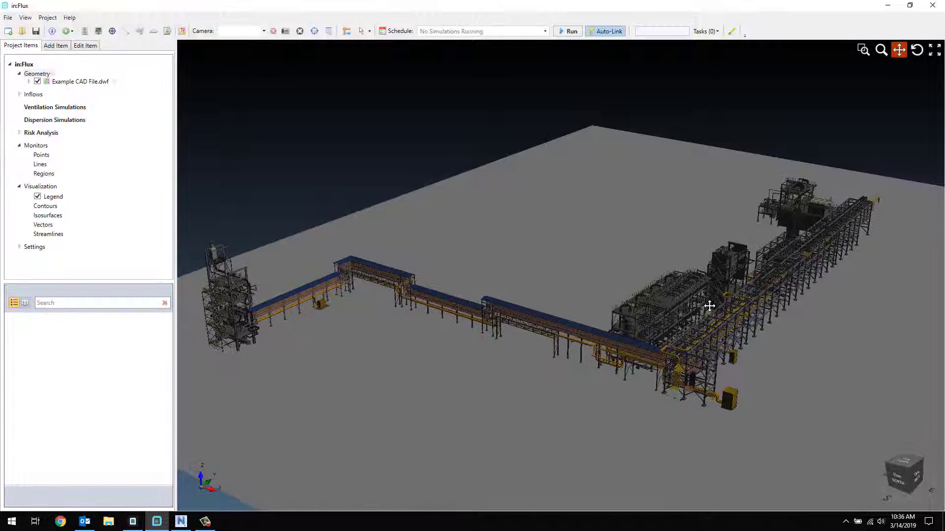
mouse_move(720, 294)
middle_down()
mouse_move(717, 353)
mouse_move(718, 305)
middle_up()
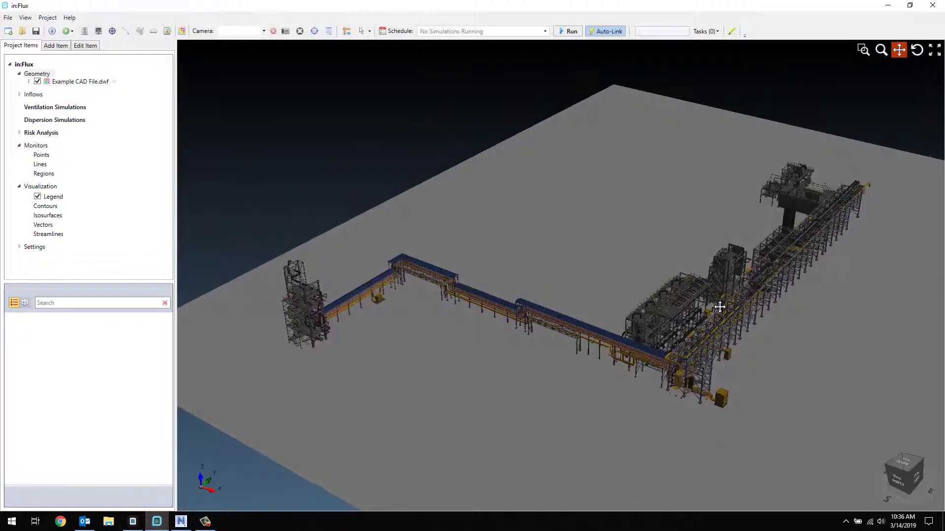